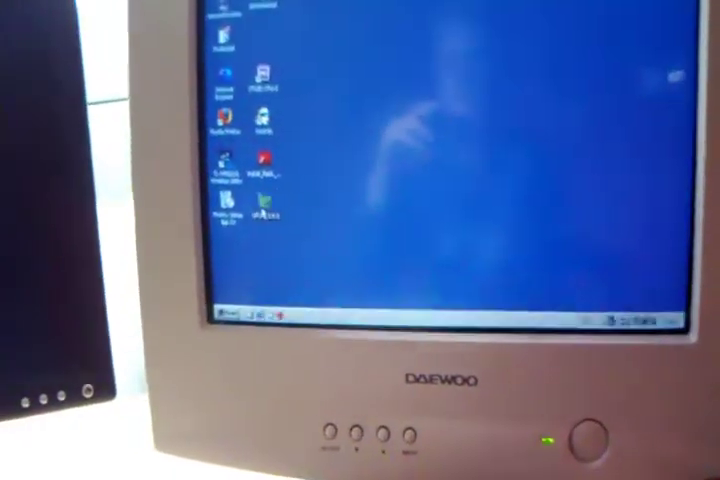
# Step: Launch the desktop Firefox Setup program and dismiss the error message that appears
pyautogui.doubleClick(265, 208)
pyautogui.press('Return')
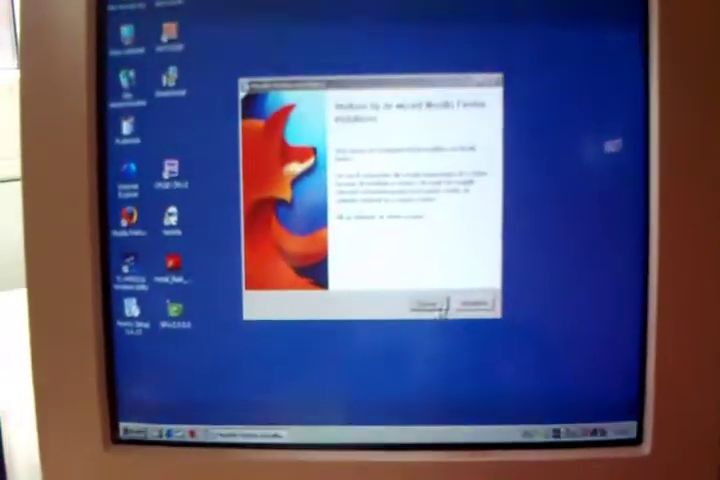
# Step: Advance the Firefox installer past its welcome page toward the Setup Type choice
pyautogui.click(428, 312)
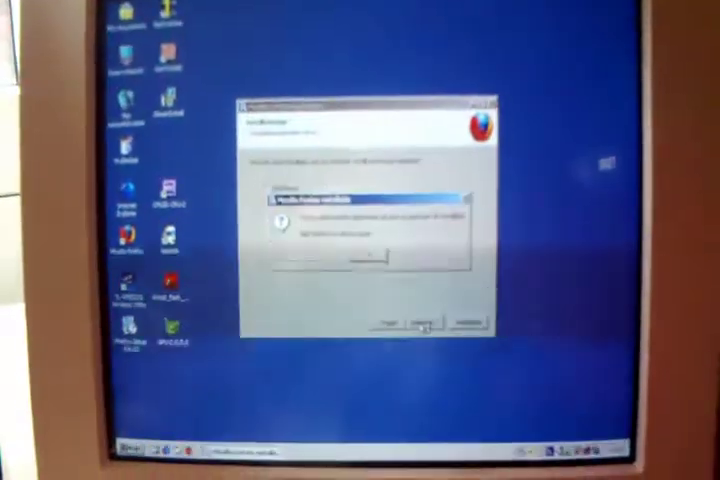